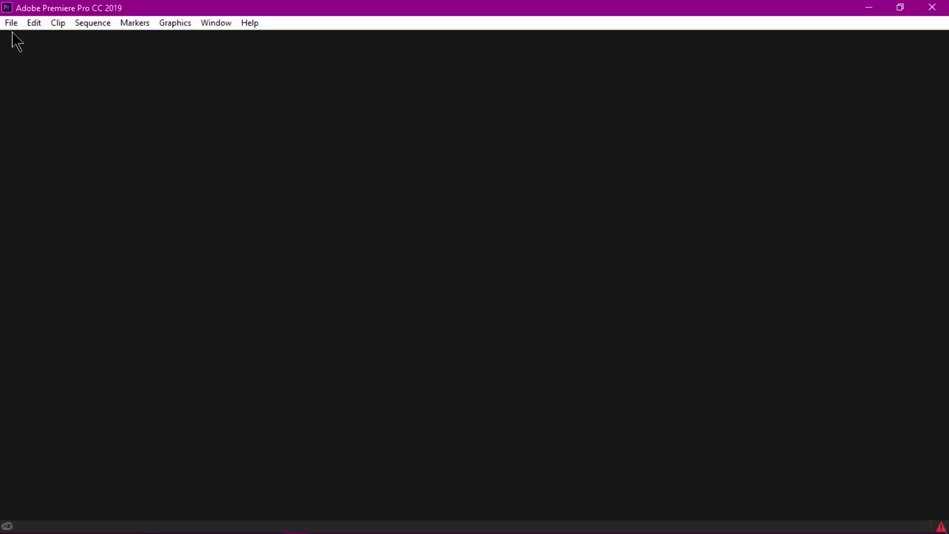
# Step: Create a new project named 'Software Language' from File > New > Project
pyautogui.click(10, 23)
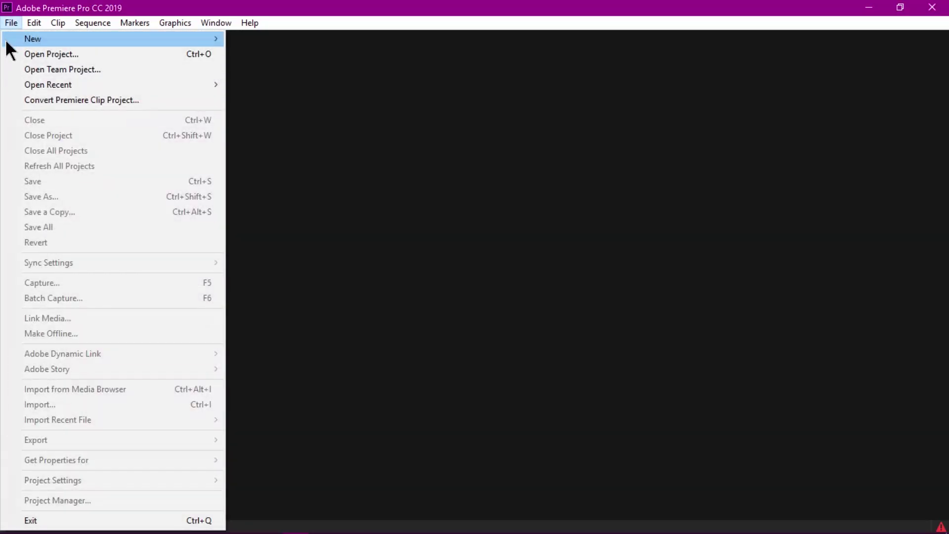
pyautogui.moveTo(192, 38)
pyautogui.moveTo(17, 39)
pyautogui.click(273, 40)
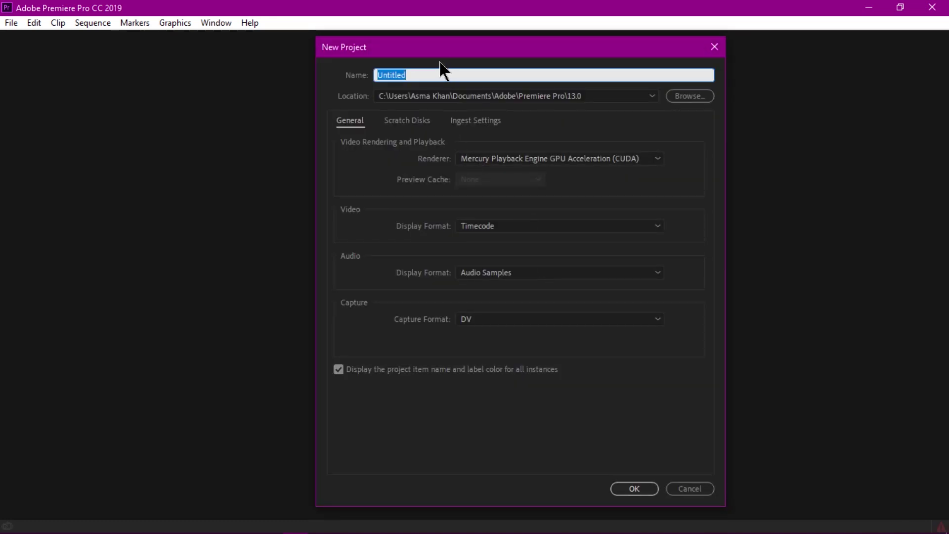
pyautogui.write('Software Language')
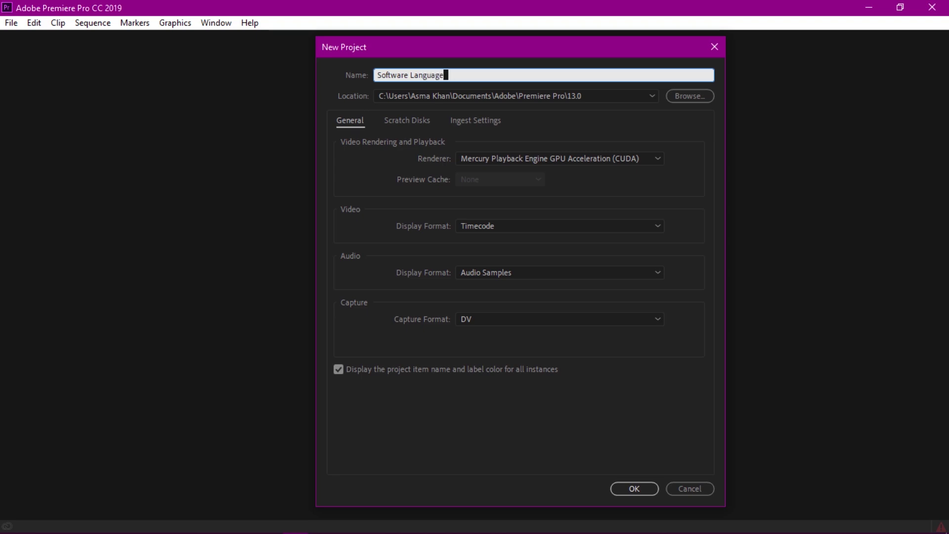
pyautogui.moveTo(409, 50); pyautogui.dragTo(347, 47)
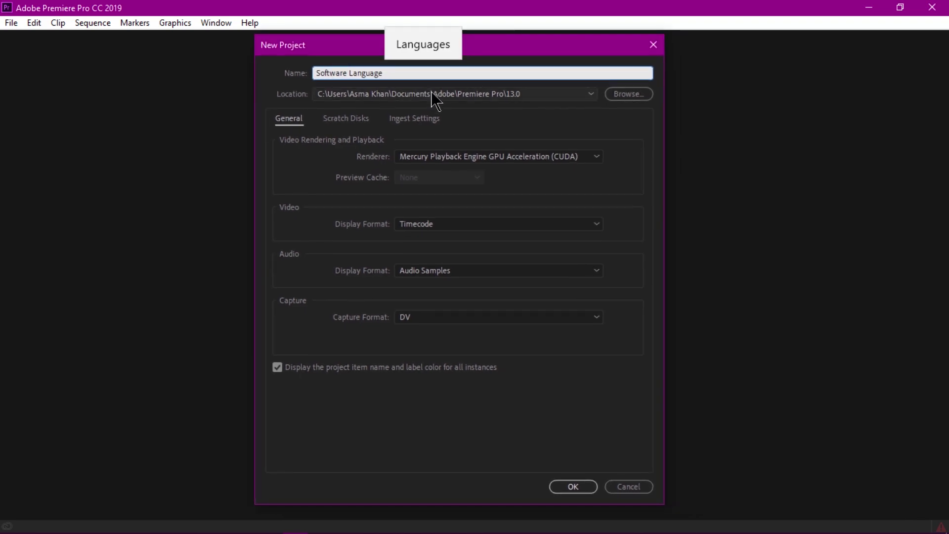
pyautogui.click(562, 490)
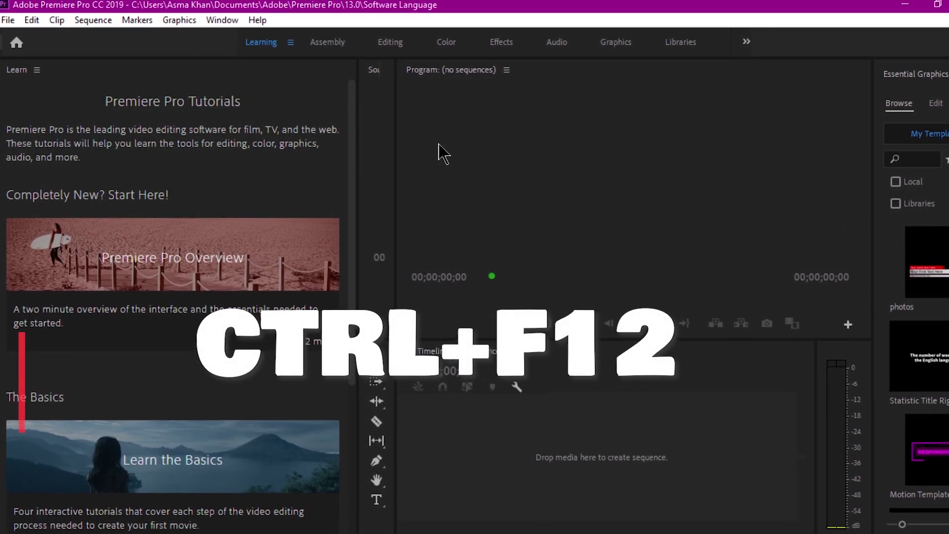
# Step: Open the debug console with Ctrl+F12 and show its Debug Database View
pyautogui.hotkey('ctrl', 'F12')
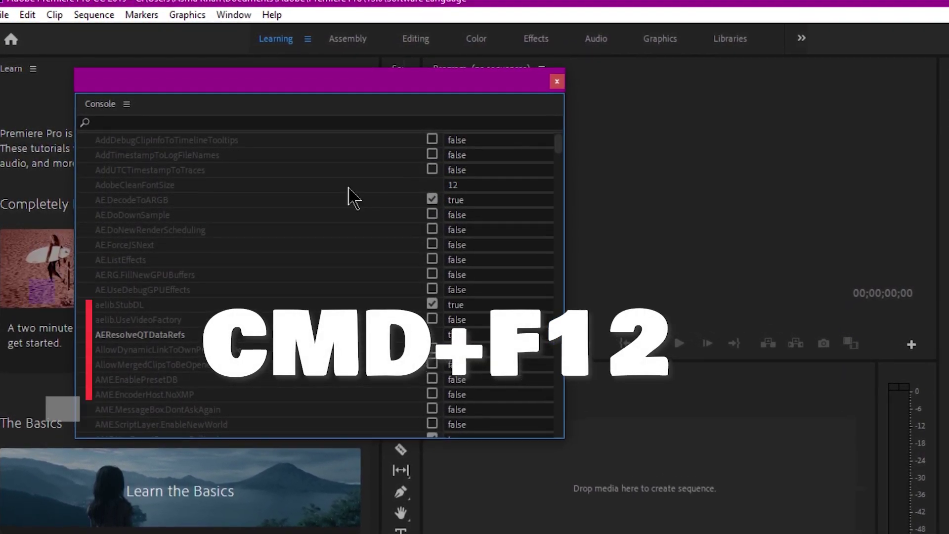
pyautogui.click(127, 104)
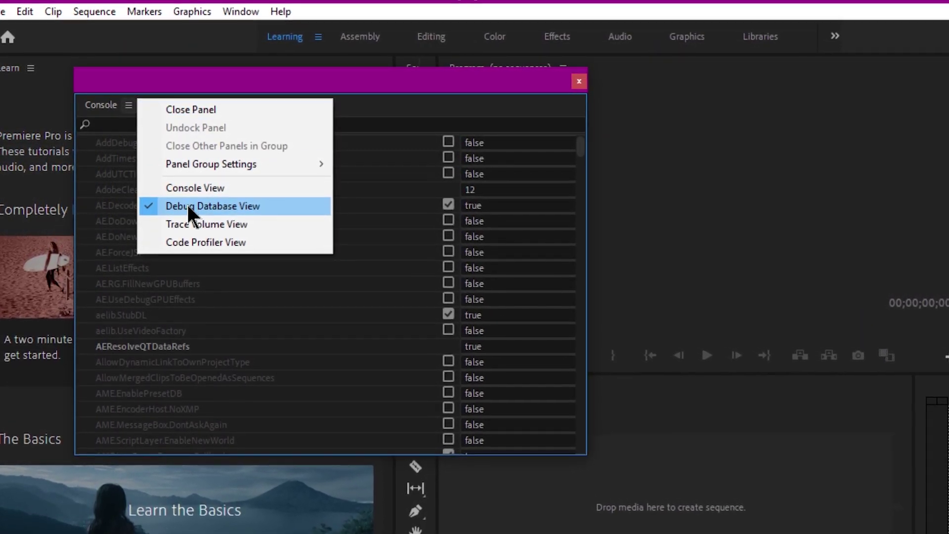
pyautogui.click(188, 206)
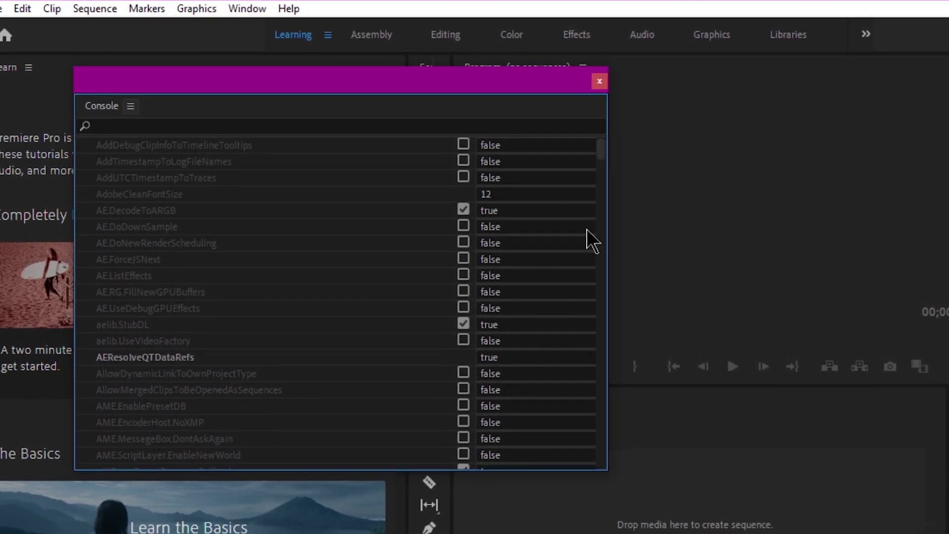
pyautogui.scroll(-20, 586, 238)
pyautogui.scroll(20, 569, 237)
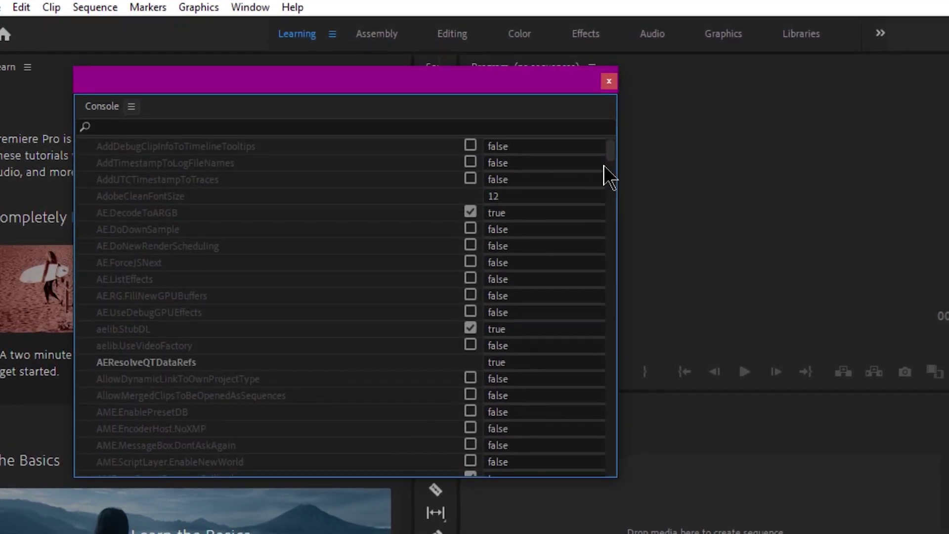
pyautogui.scroll(-2, 168, 324)
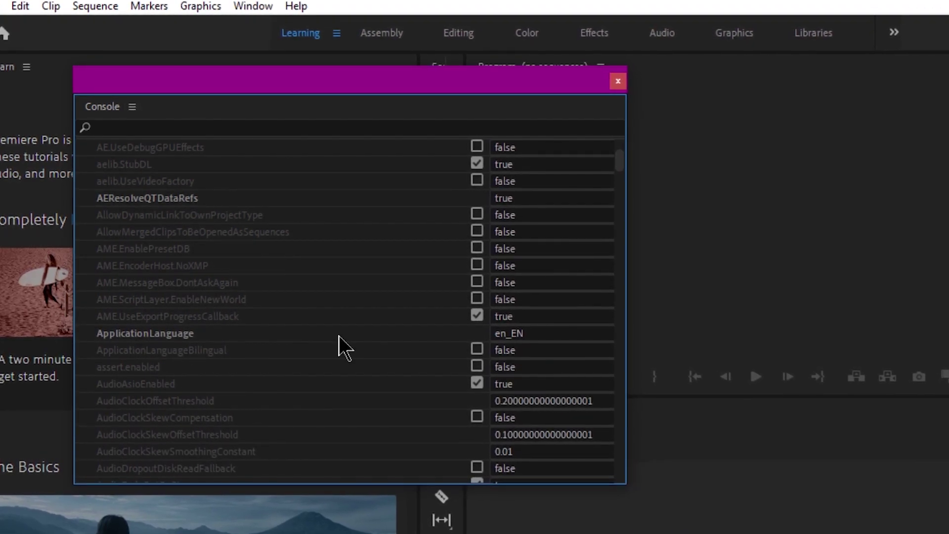
# Step: Change ApplicationLanguage from en_EN to de_DE and close the console
pyautogui.click(539, 333)
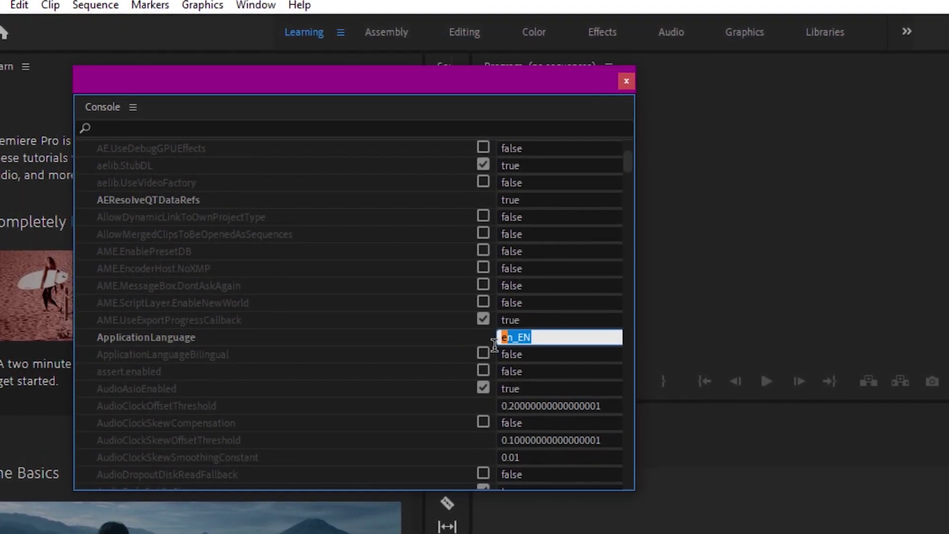
pyautogui.press('BackSpace')
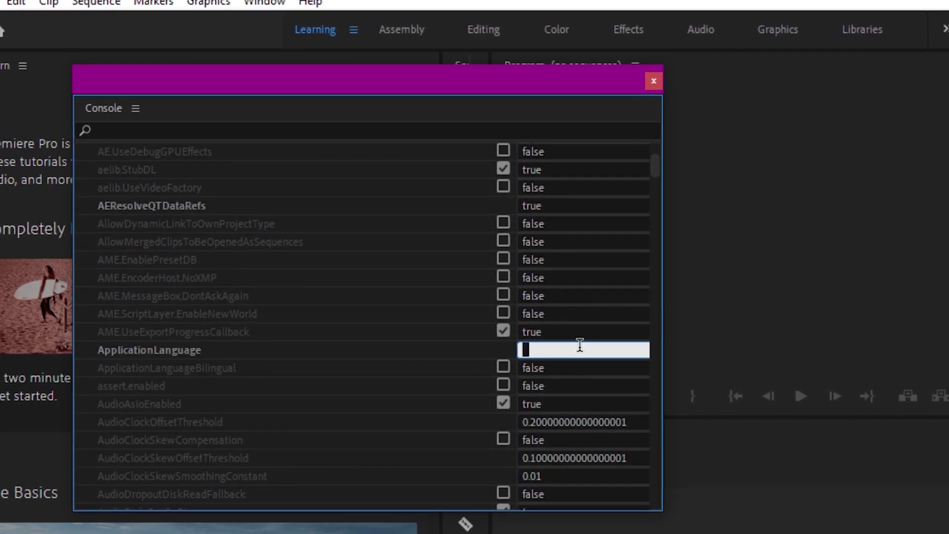
pyautogui.write('de_')
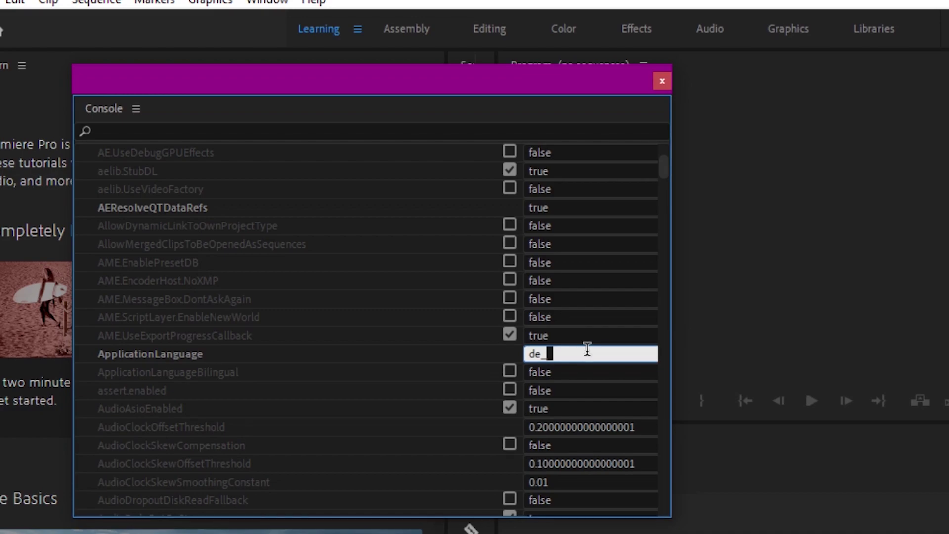
pyautogui.write('DE')
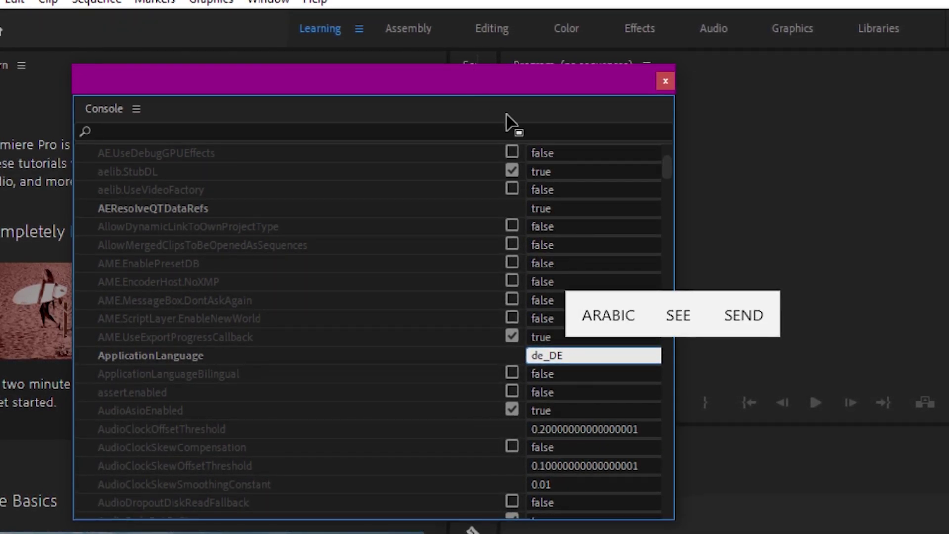
pyautogui.press('Return')
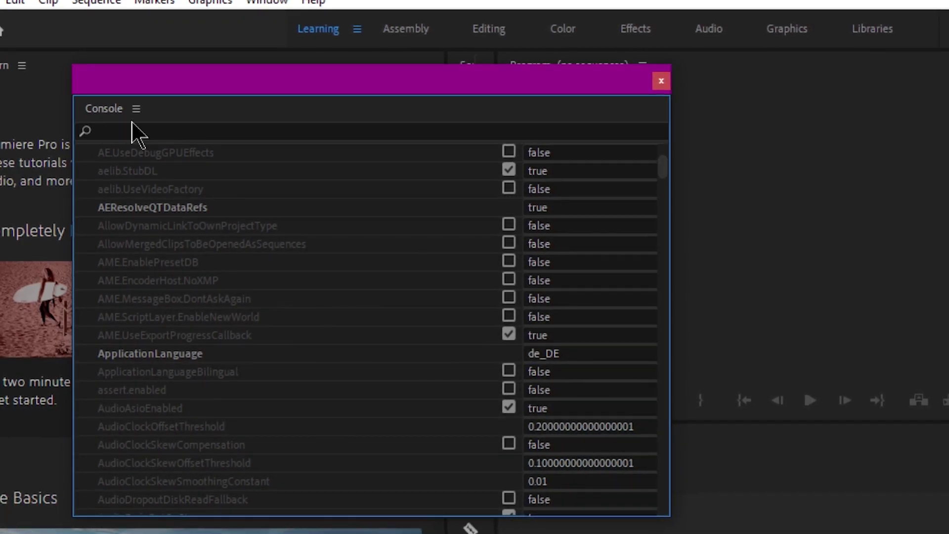
pyautogui.click(136, 108)
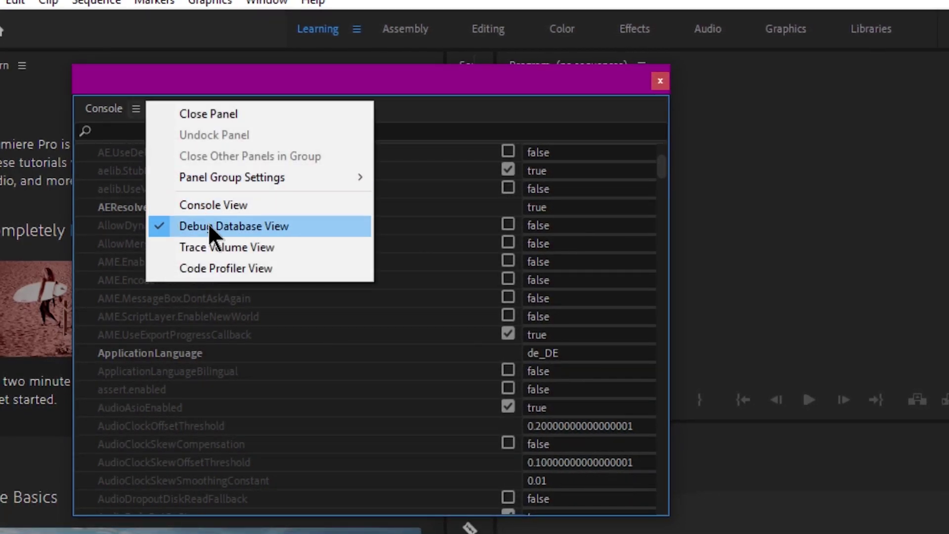
pyautogui.click(393, 105)
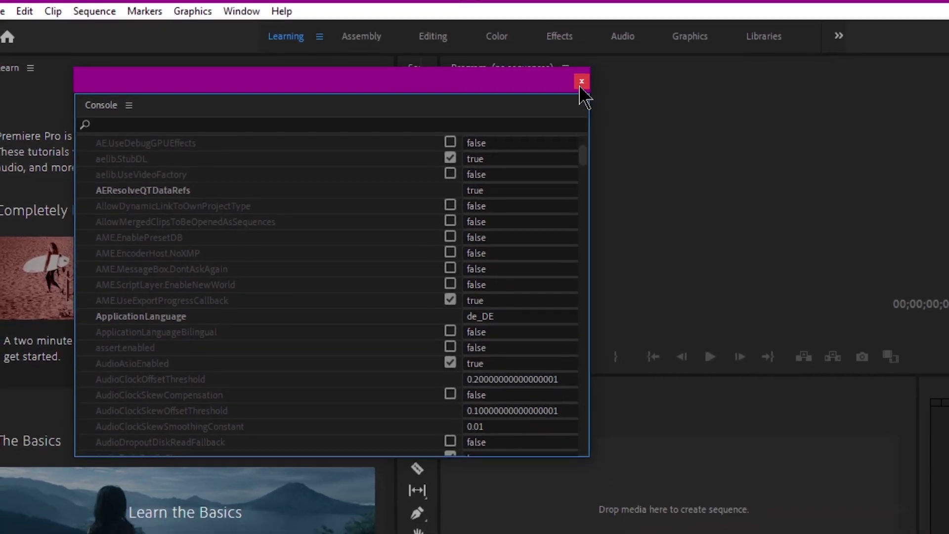
pyautogui.click(582, 81)
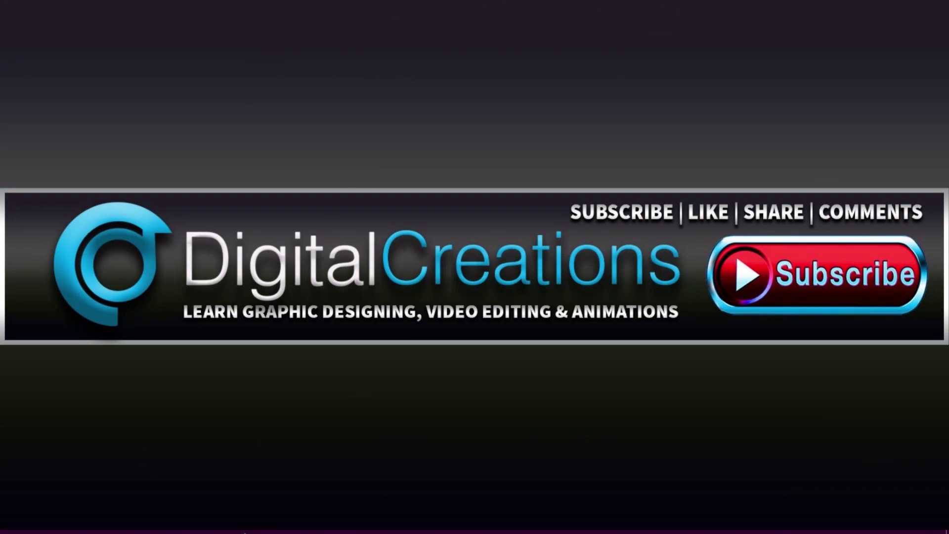
# Step: Relaunch Premiere Pro from the taskbar so it opens in German
pyautogui.moveTo(244, 532)
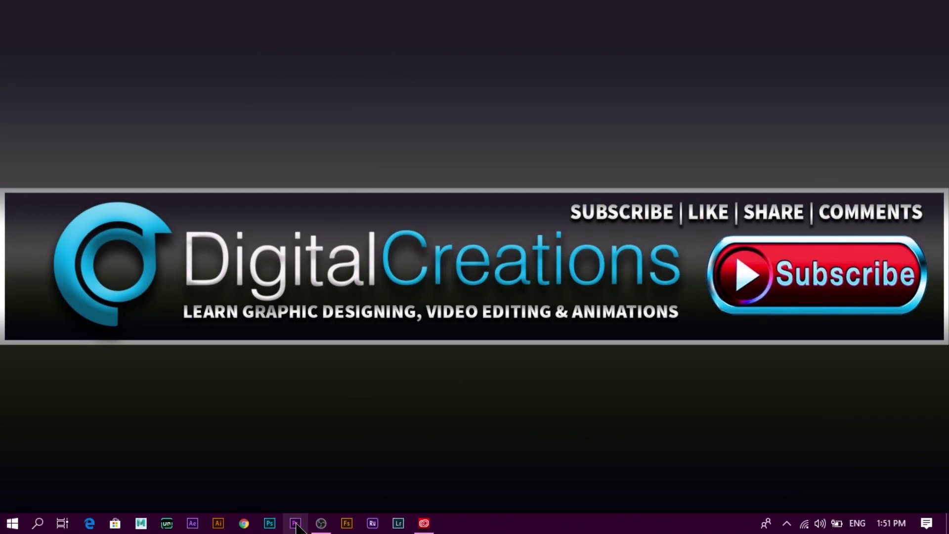
pyautogui.click(295, 527)
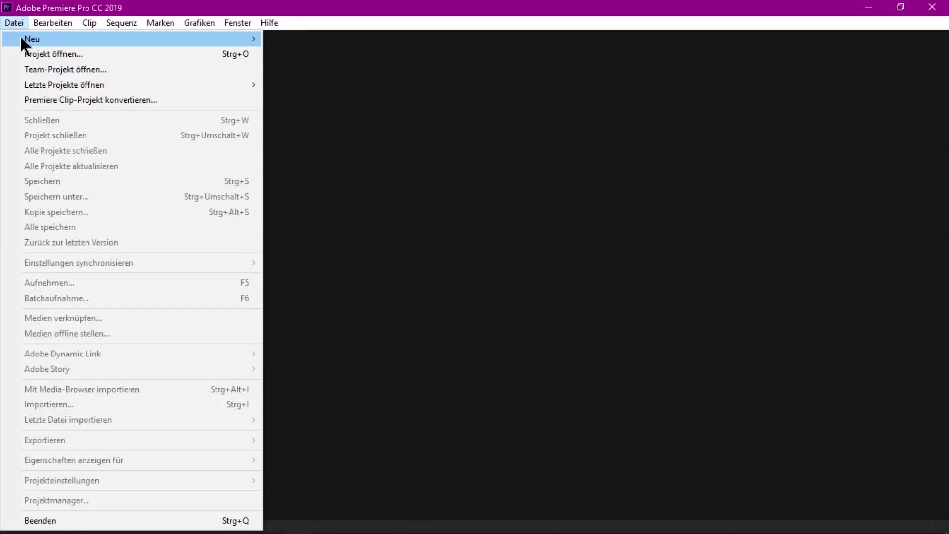
# Step: Create a new project, keeping the default project name
pyautogui.moveTo(21, 39)
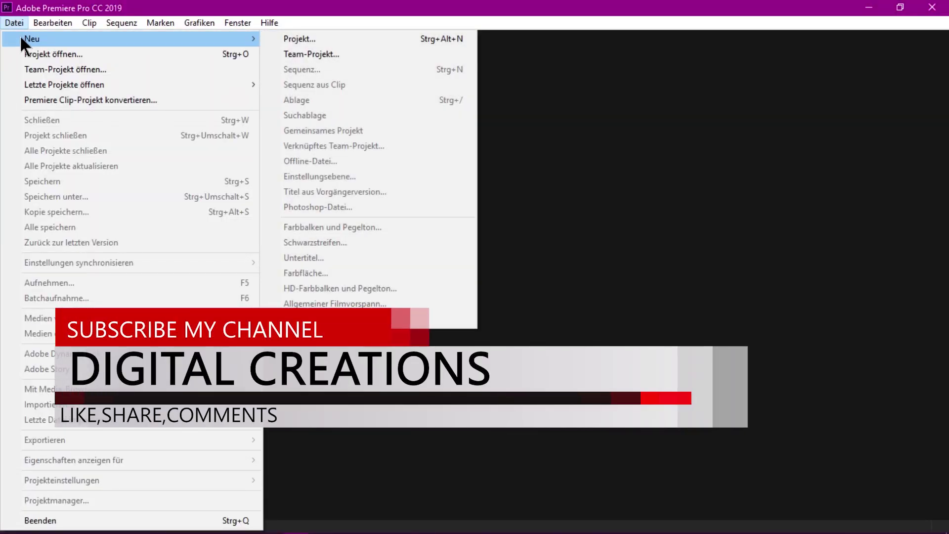
pyautogui.click(335, 38)
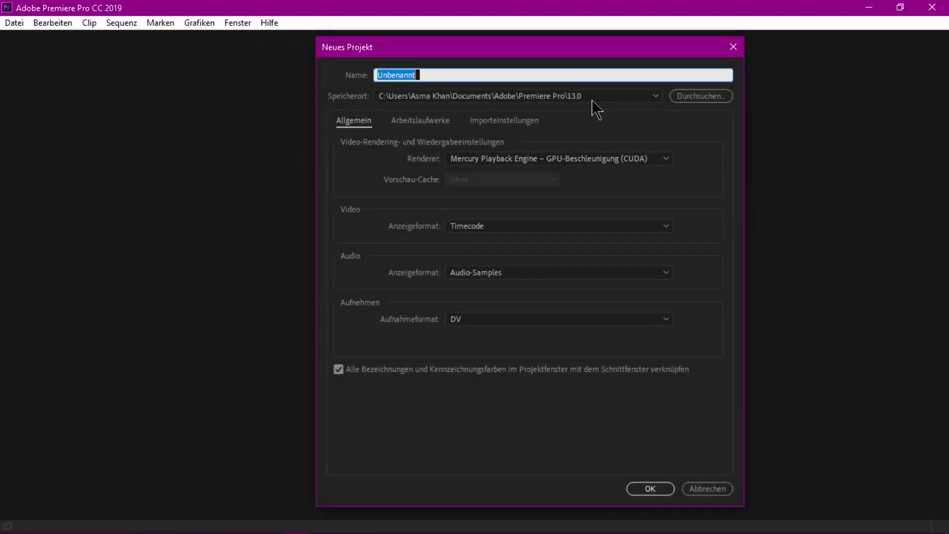
pyautogui.write('1')
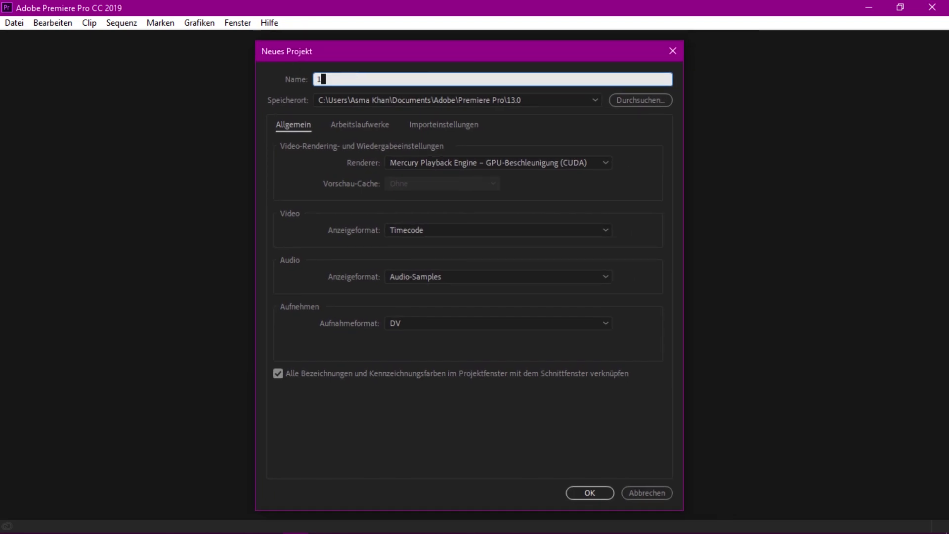
pyautogui.hotkey('ctrl', 'z')
pyautogui.click(364, 78)
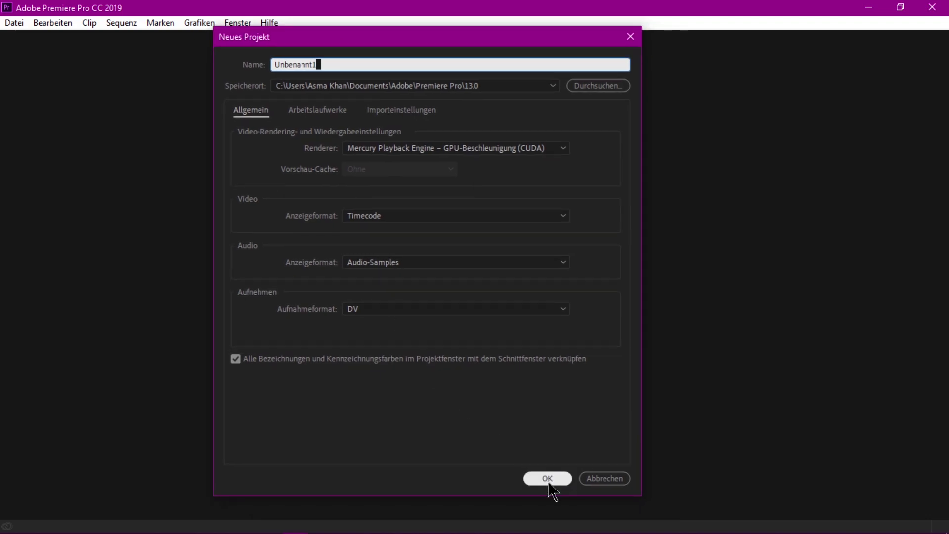
pyautogui.click(548, 480)
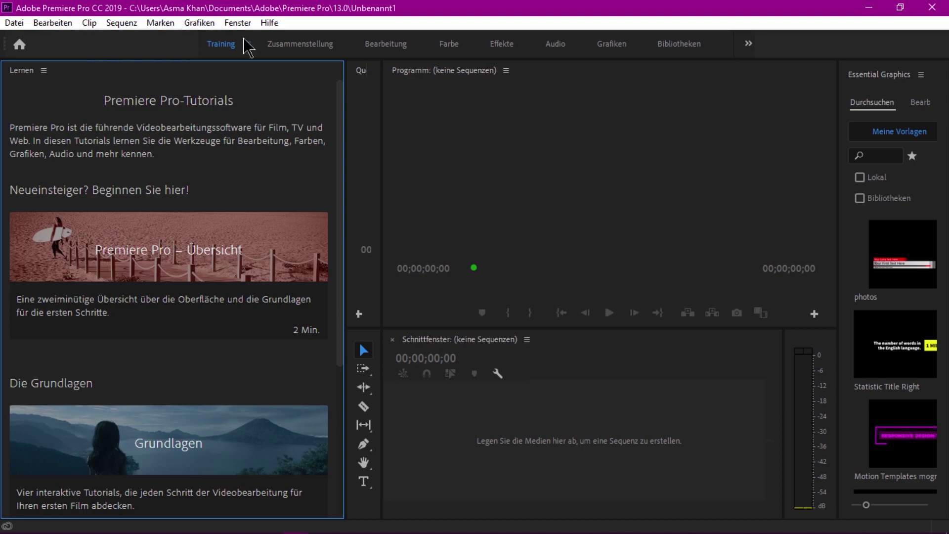
# Step: Switch to the Zusammenstellung workspace and bring up the Creative Cloud app
pyautogui.click(313, 50)
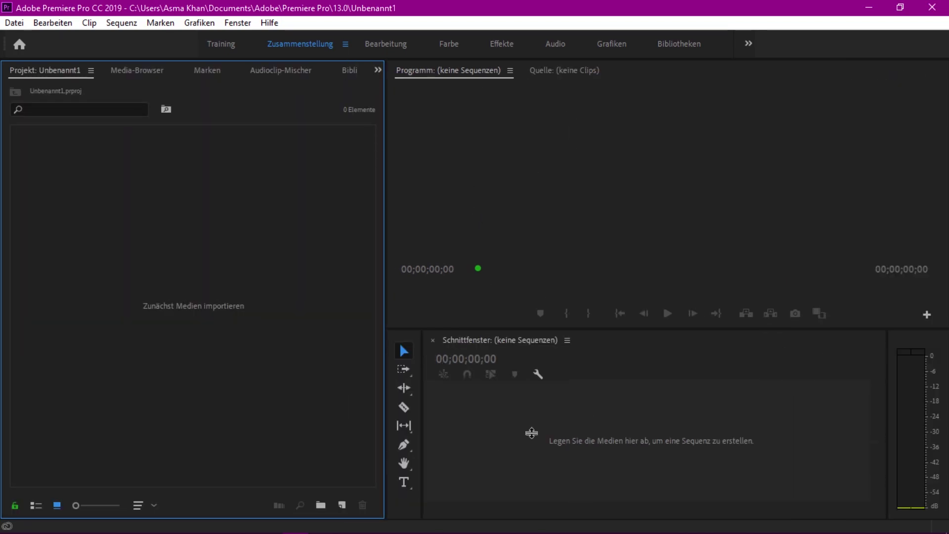
pyautogui.click(421, 531)
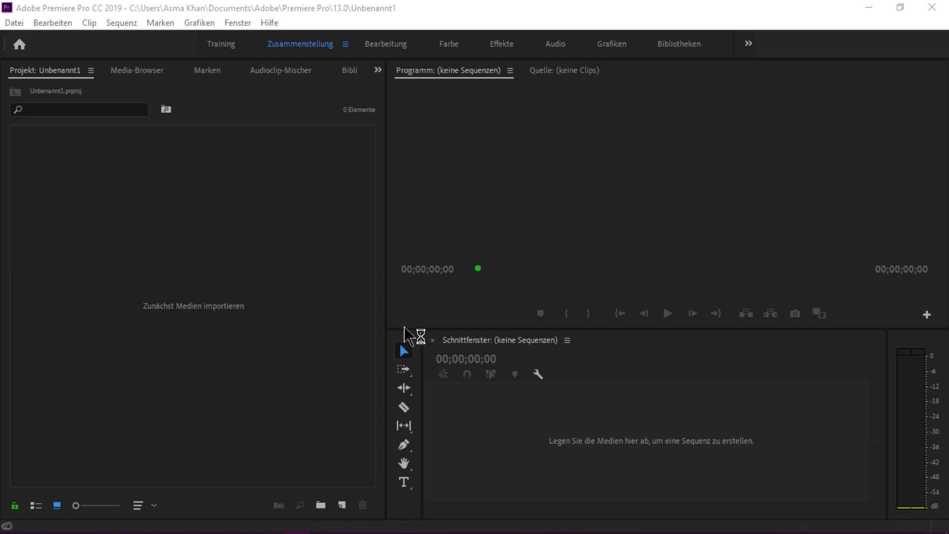
pyautogui.click(404, 332)
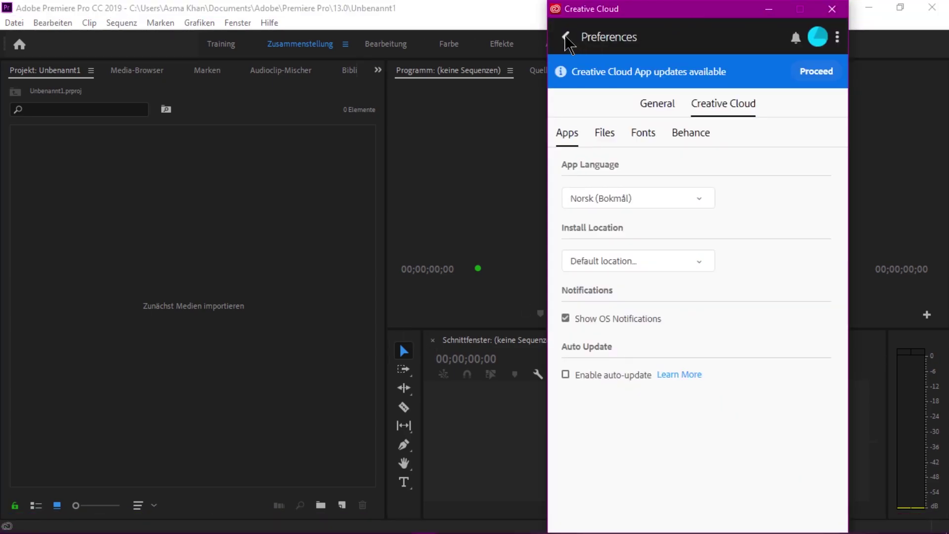
# Step: Open Creative Cloud Preferences on the Creative Cloud Apps settings page
pyautogui.click(567, 42)
pyautogui.moveTo(688, 16); pyautogui.dragTo(625, 20)
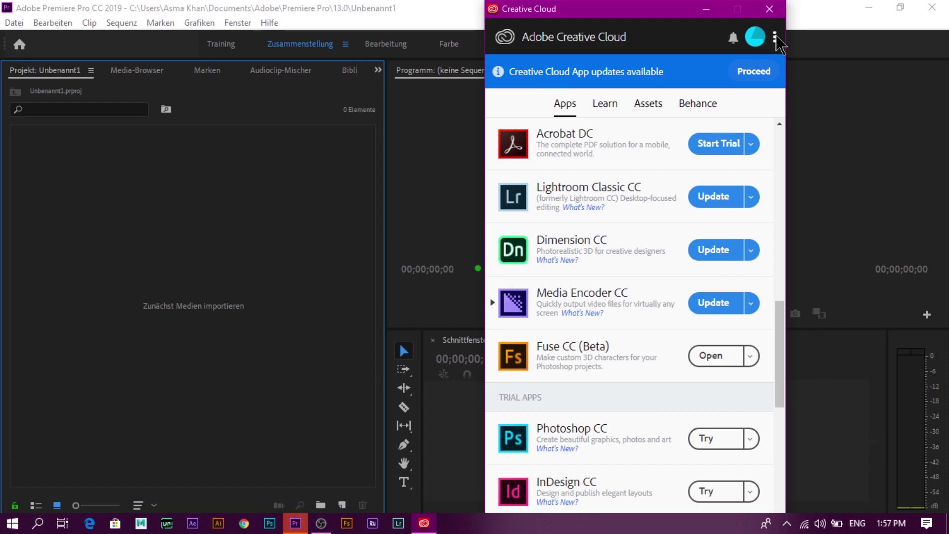
pyautogui.click(775, 38)
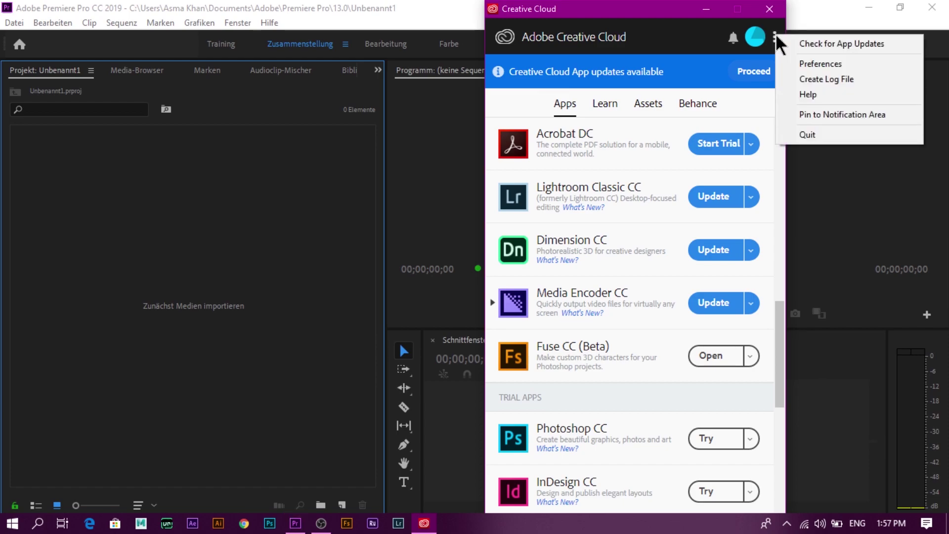
pyautogui.click(796, 64)
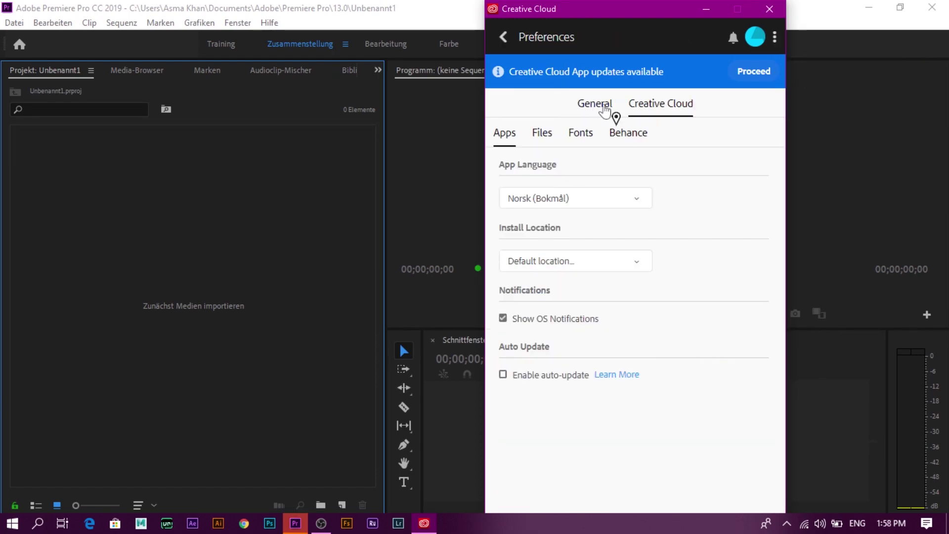
pyautogui.click(597, 111)
pyautogui.click(662, 108)
# Step: Set App Language to English (International), go back, and minimize Creative Cloud
pyautogui.click(589, 201)
pyautogui.moveTo(642, 325); pyautogui.dragTo(643, 221)
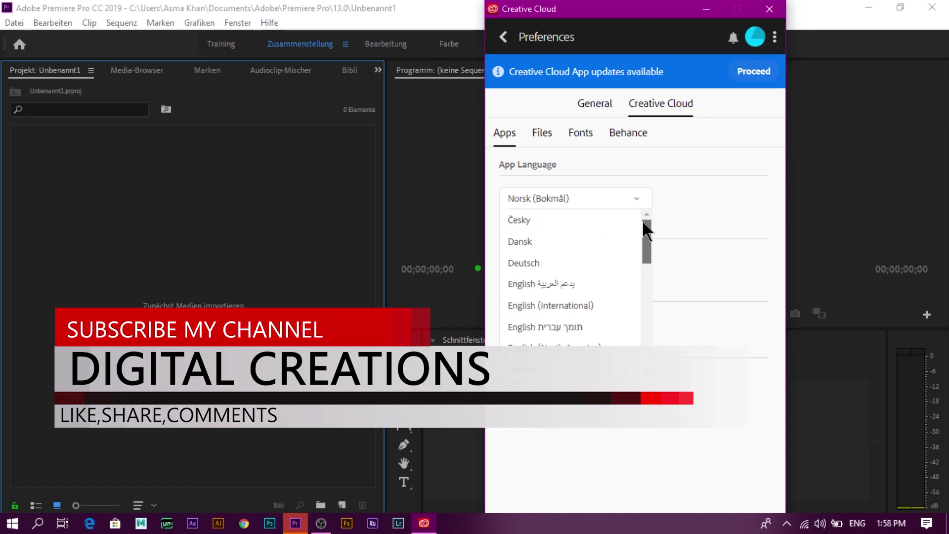
pyautogui.click(564, 286)
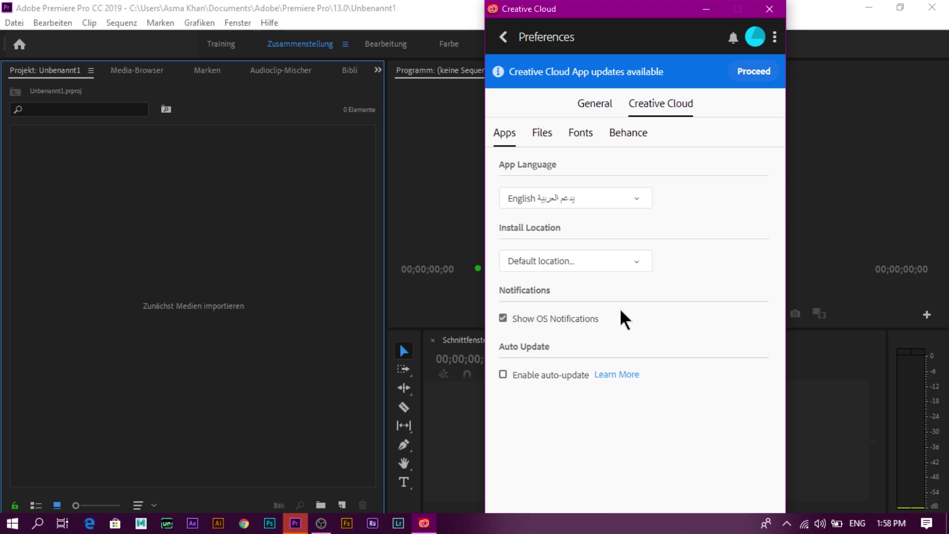
pyautogui.click(606, 201)
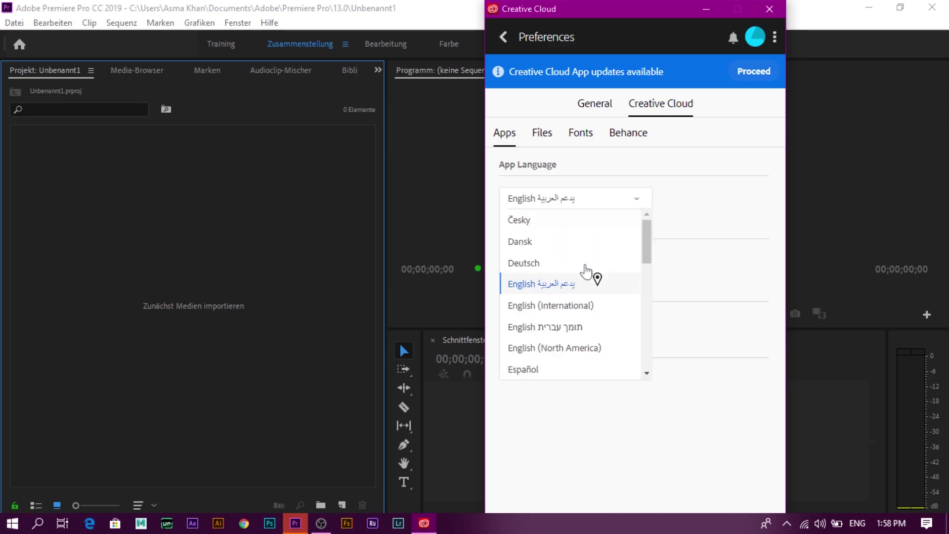
pyautogui.click(574, 305)
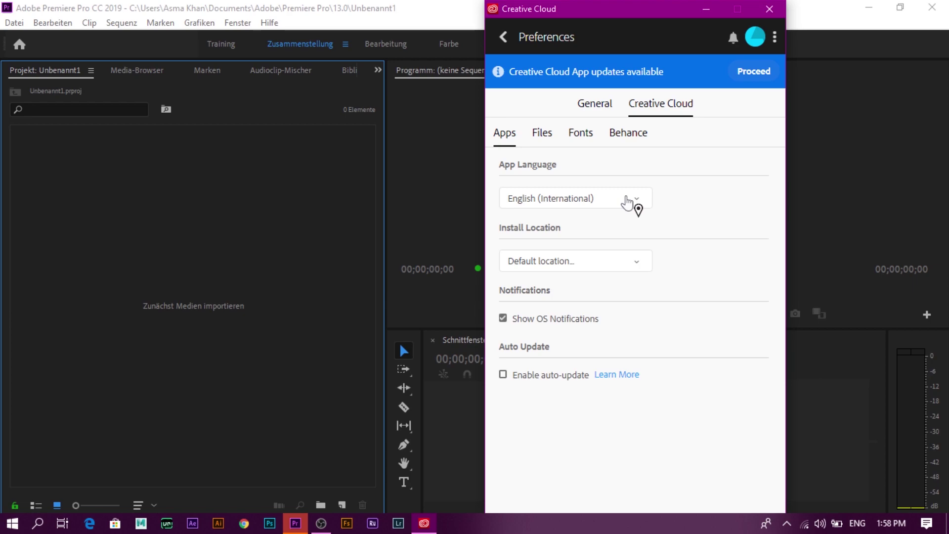
pyautogui.click(505, 37)
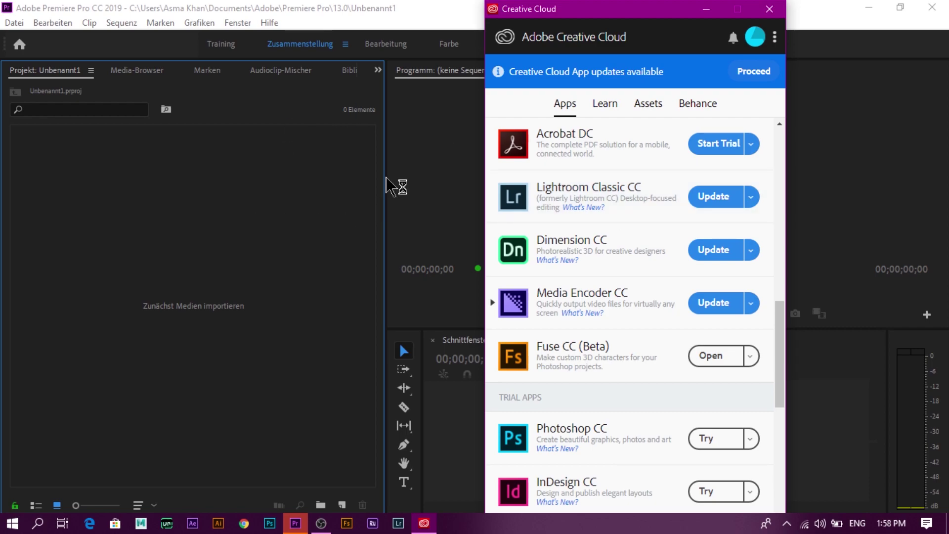
pyautogui.click(704, 11)
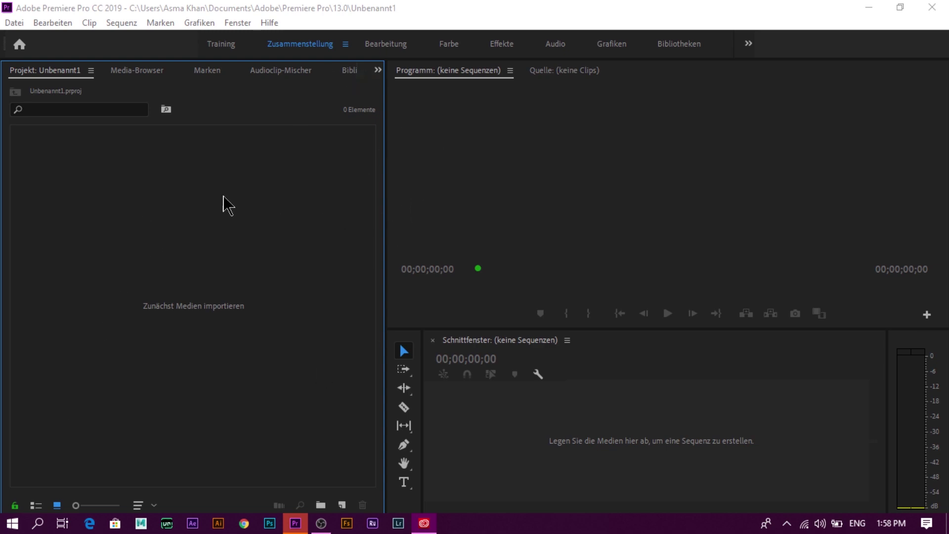
# Step: Reopen the debug console in Debug Database View and select the ApplicationLanguage value de_DE
pyautogui.click(118, 192)
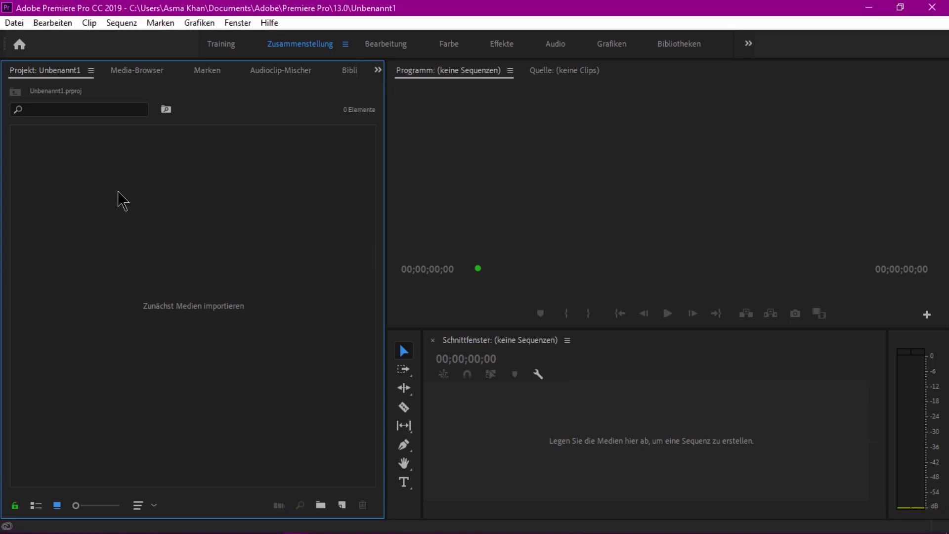
pyautogui.hotkey('ctrl', 'F12')
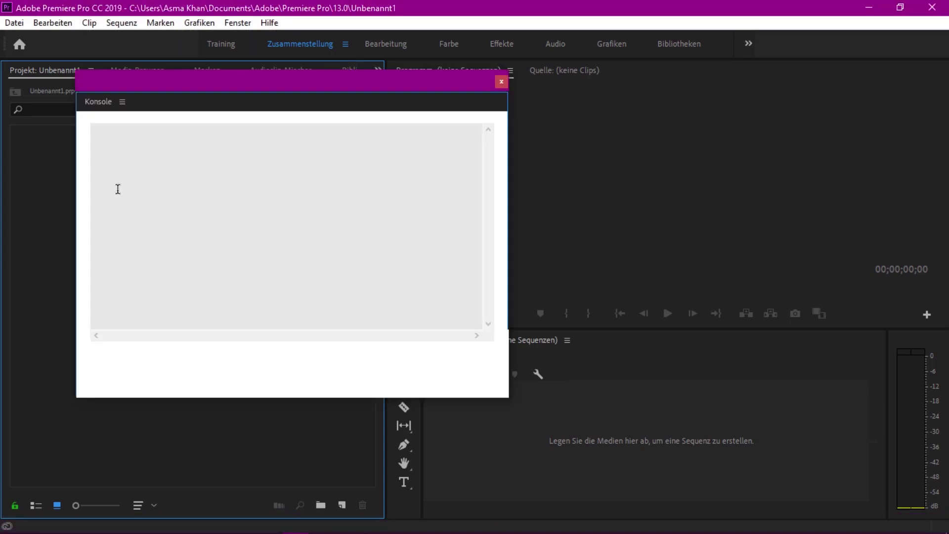
pyautogui.click(123, 102)
pyautogui.click(181, 185)
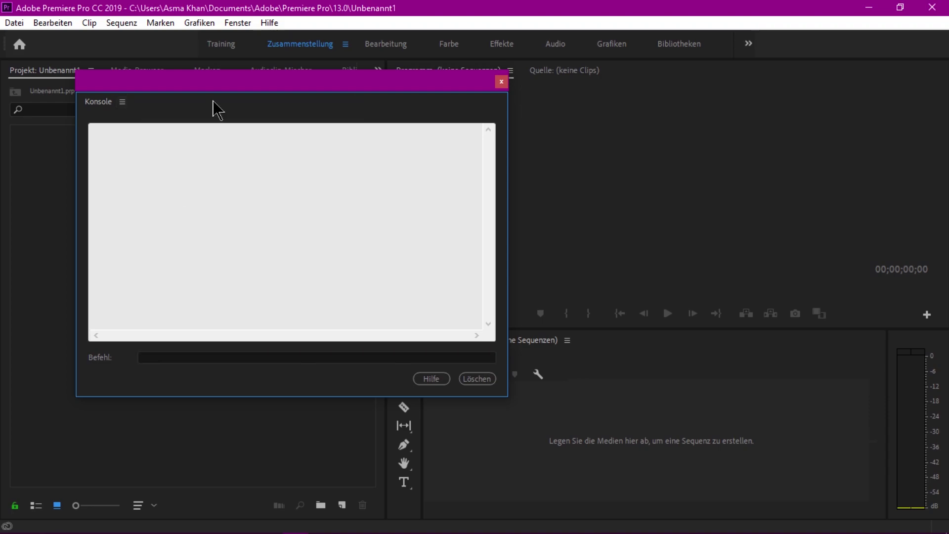
pyautogui.moveTo(222, 81)
pyautogui.mouseDown()
pyautogui.moveTo(216, 87)
pyautogui.moveTo(225, 68)
pyautogui.mouseUp()
pyautogui.scroll(-3, 383, 262)
pyautogui.scroll(-5, 123, 248)
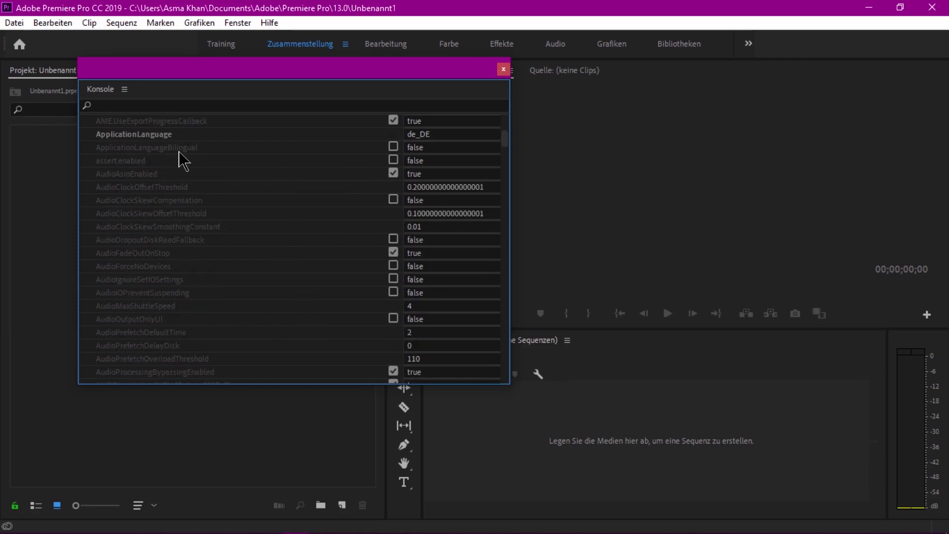
pyautogui.click(438, 134)
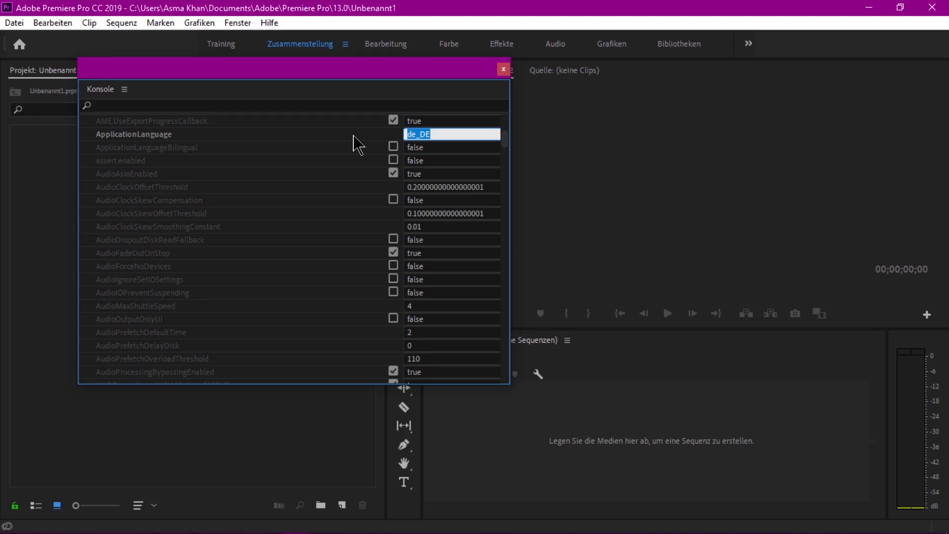
# Step: Try pt_BR and fr_FR, then set ApplicationLanguage to en_EN and close the console
pyautogui.write('pt')
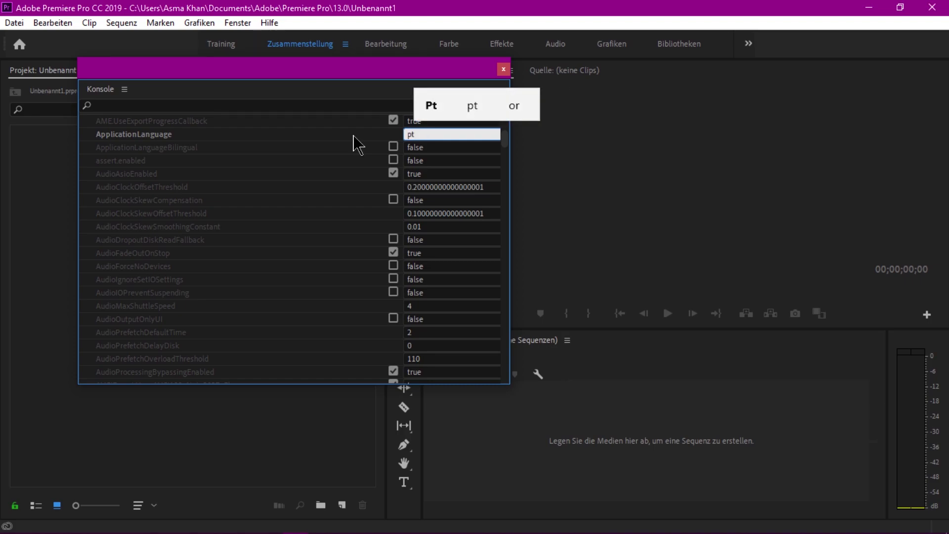
pyautogui.write('_BR')
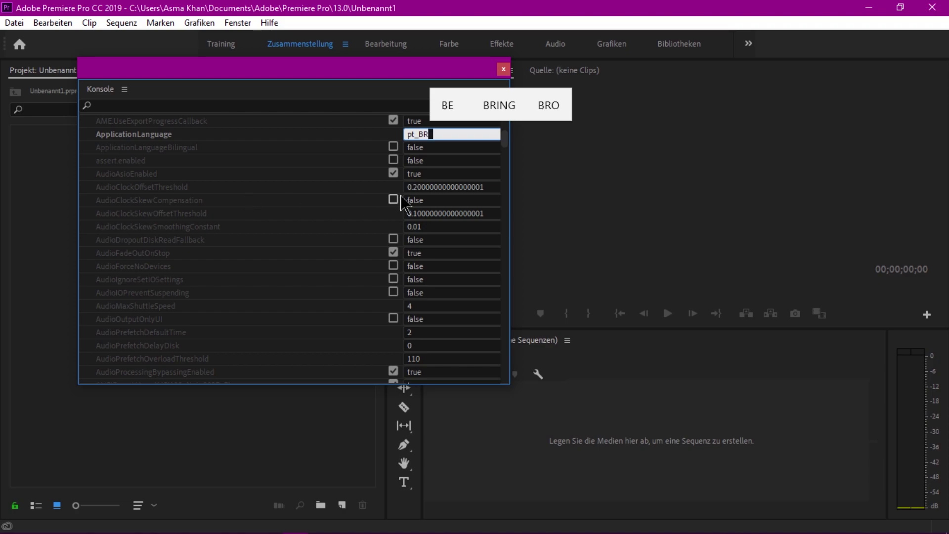
pyautogui.doubleClick(438, 134)
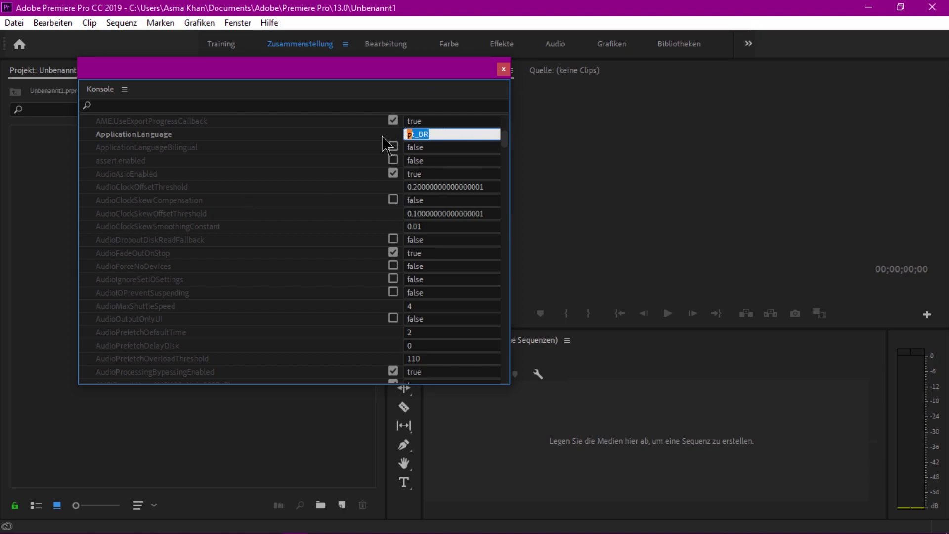
pyautogui.write('fr')
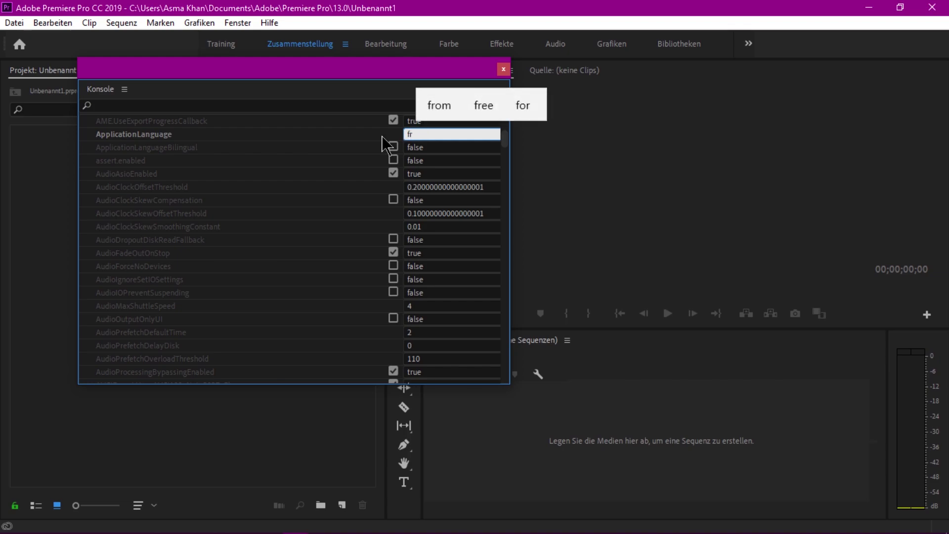
pyautogui.write('_FR')
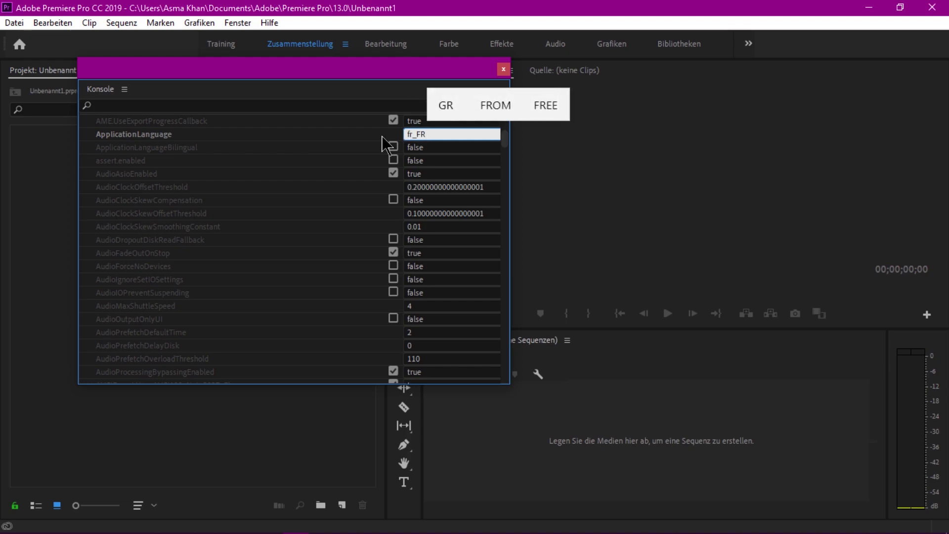
pyautogui.press('BackSpace')
pyautogui.press('BackSpace')
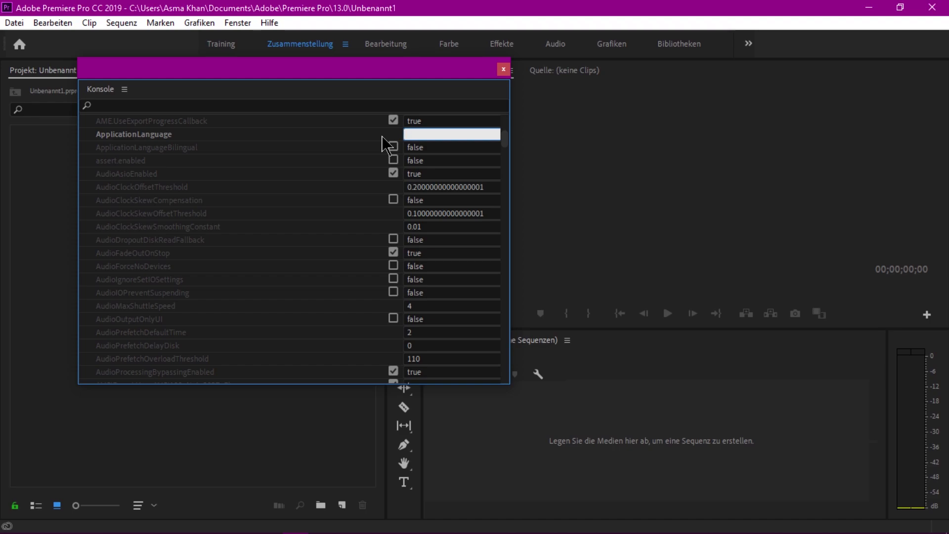
pyautogui.write('en_')
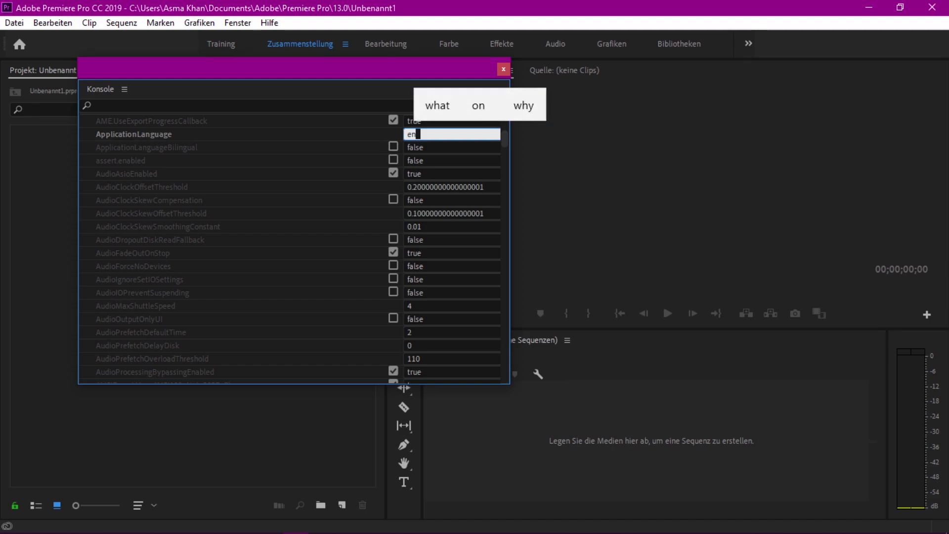
pyautogui.write('EN')
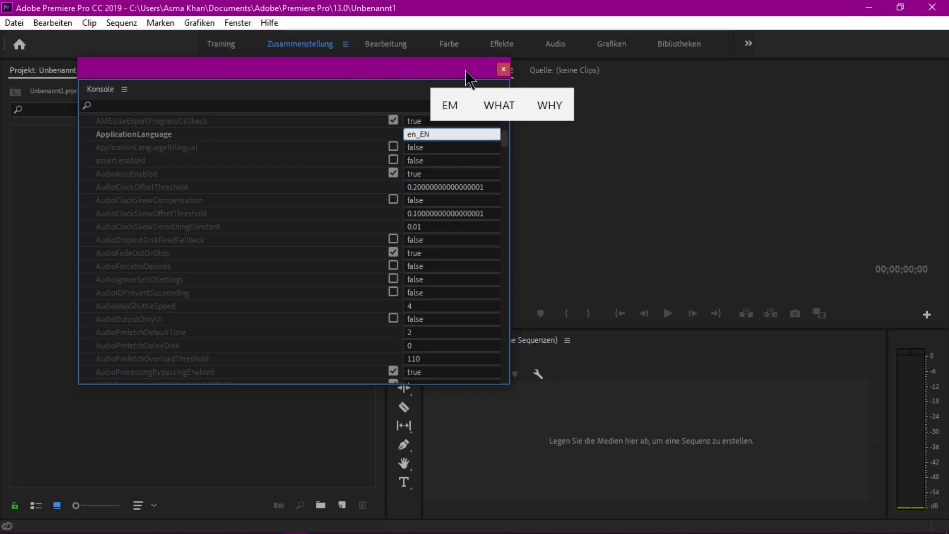
pyautogui.click(503, 70)
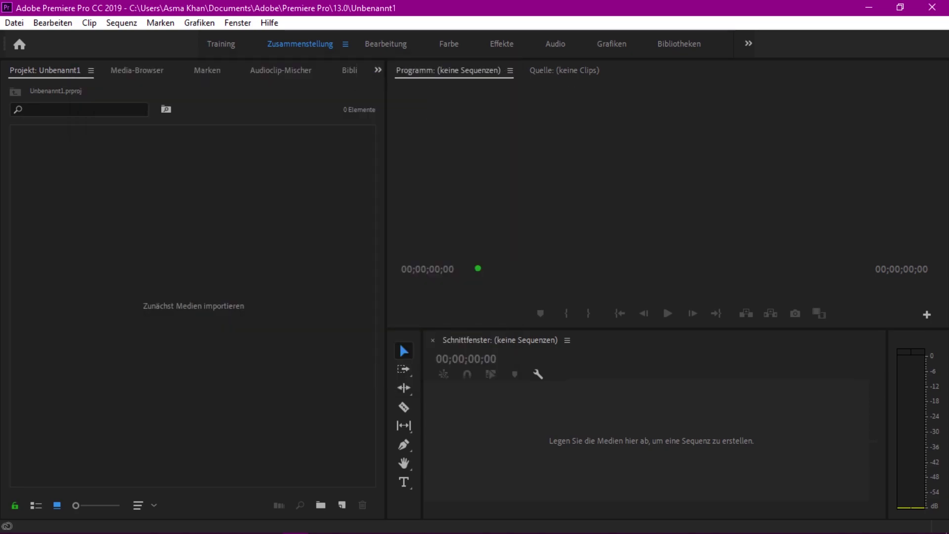